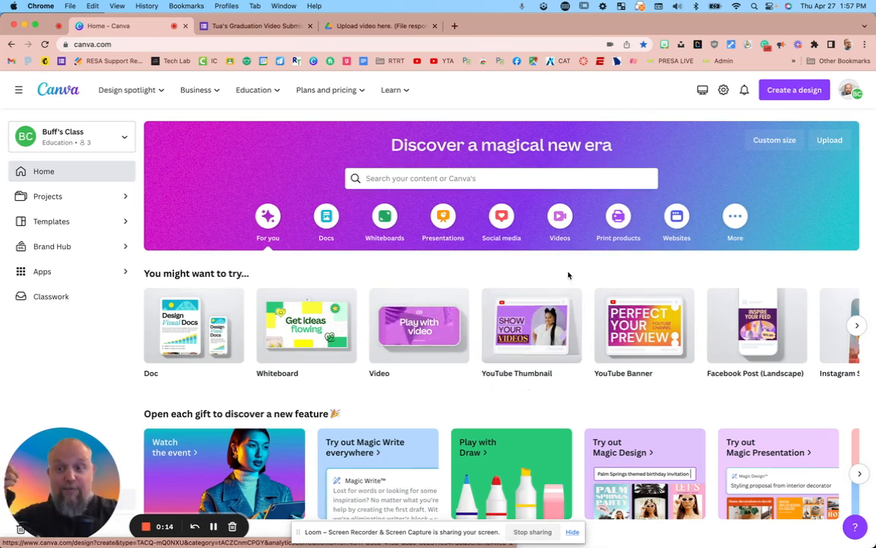
# Review the graduation video form's instructions and file upload settings, and the Google Drive folder holding the submitted clips
pyautogui.click(259, 26)
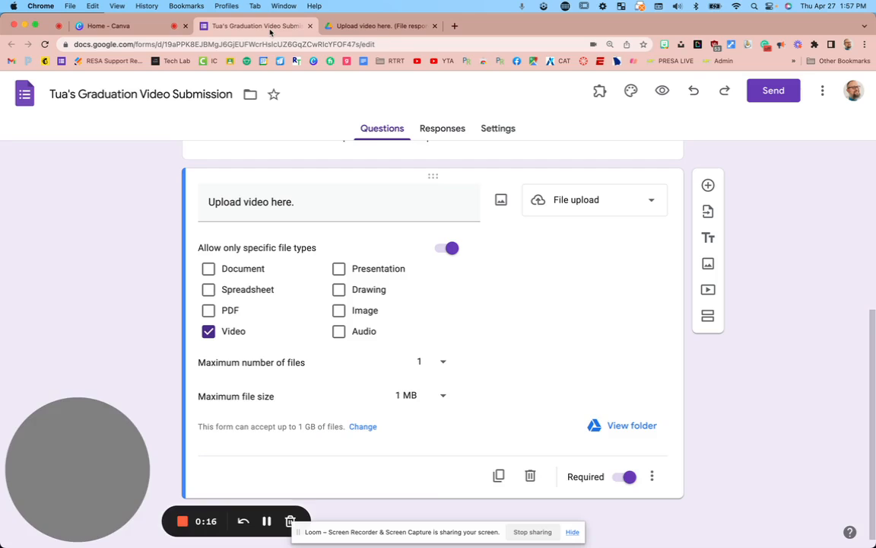
pyautogui.scroll(5, 820, 399)
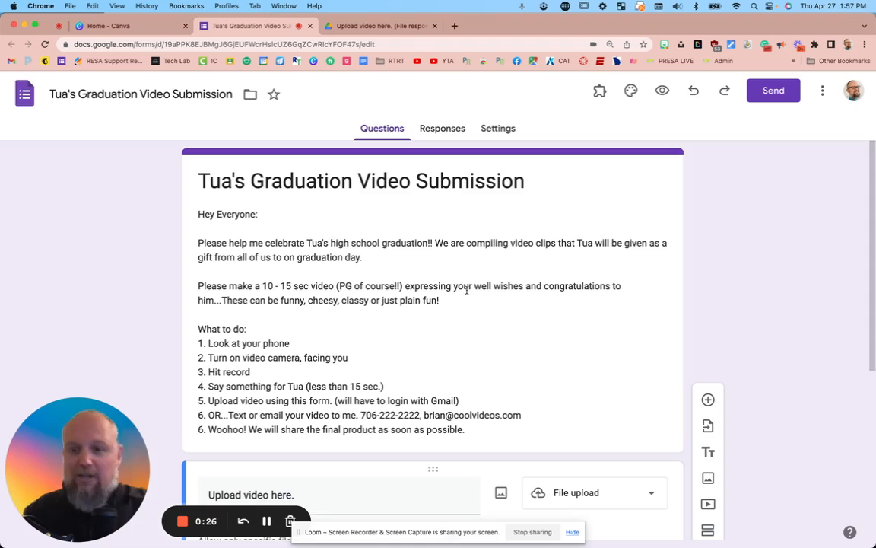
pyautogui.scroll(-5, 509, 293)
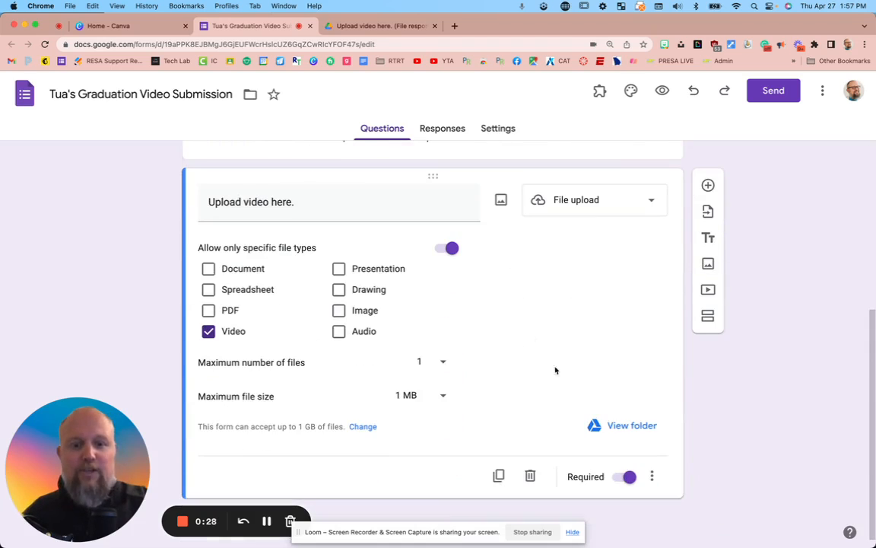
pyautogui.click(352, 30)
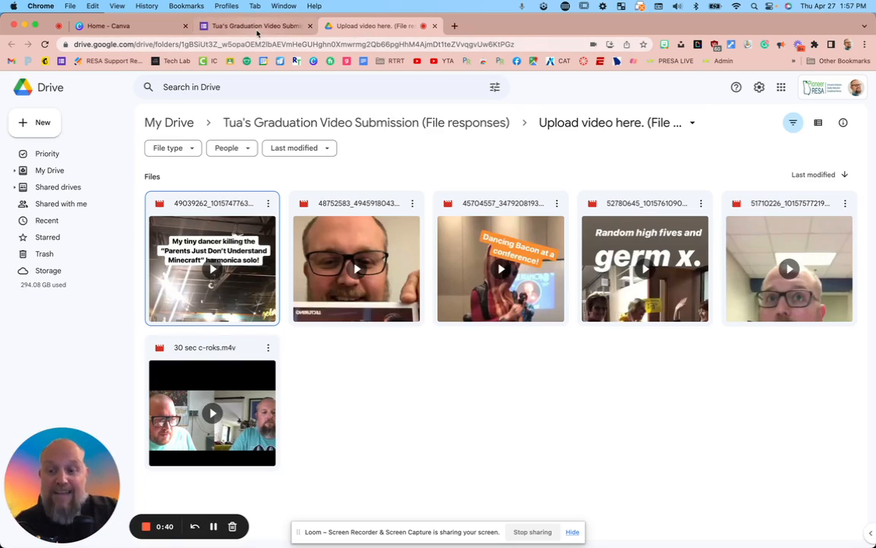
# Return to Canva, search templates for "reel", choose the Instagram Reel category and create a blank Instagram Reel
pyautogui.click(139, 28)
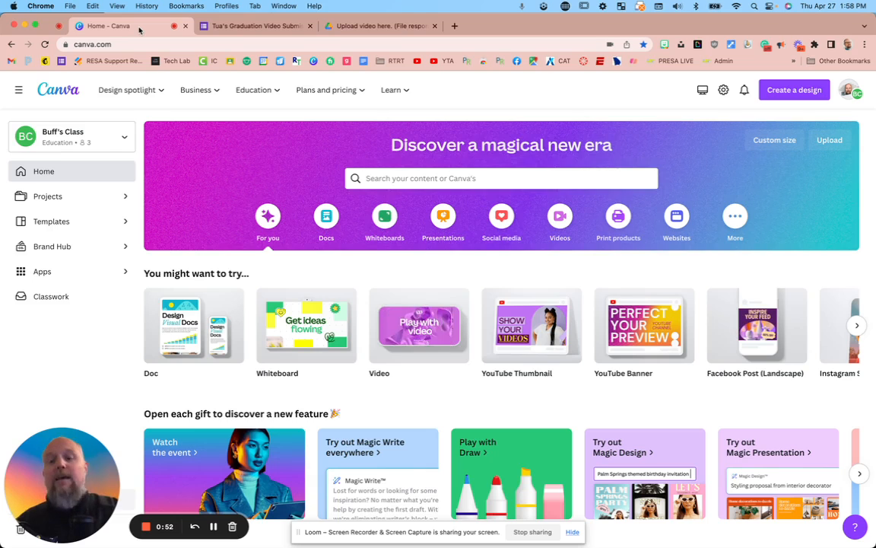
pyautogui.click(397, 179)
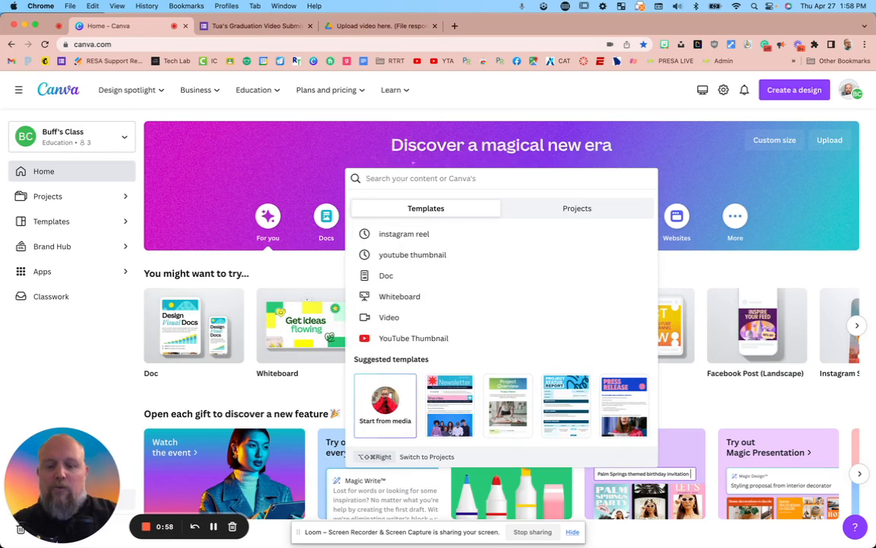
pyautogui.write('reel')
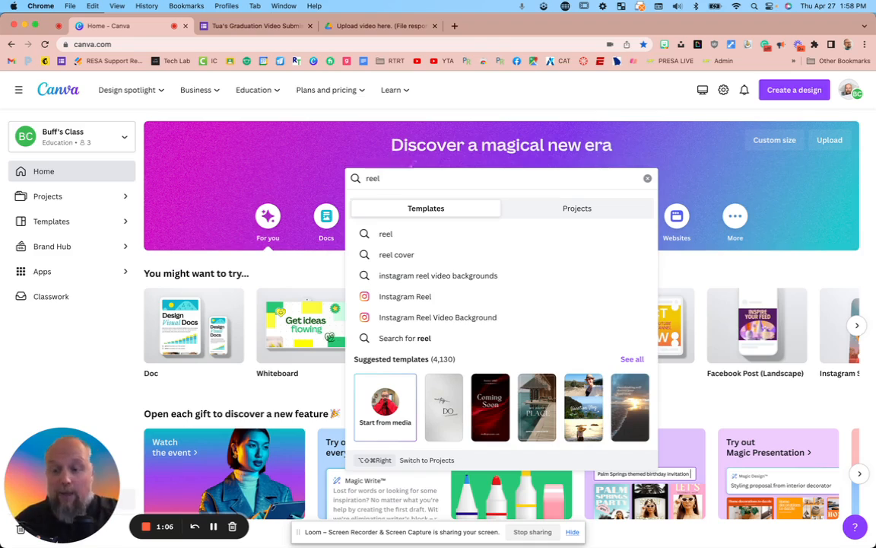
pyautogui.click(423, 300)
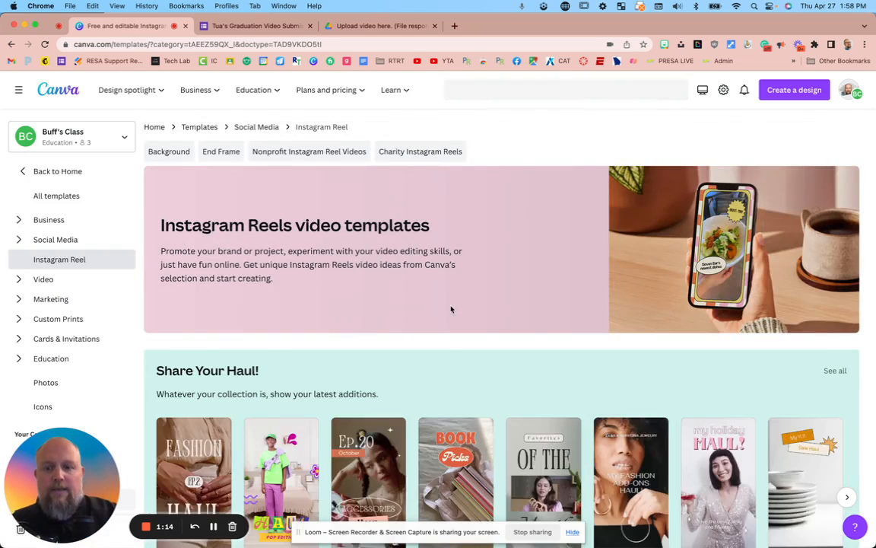
pyautogui.scroll(-3, 496, 323)
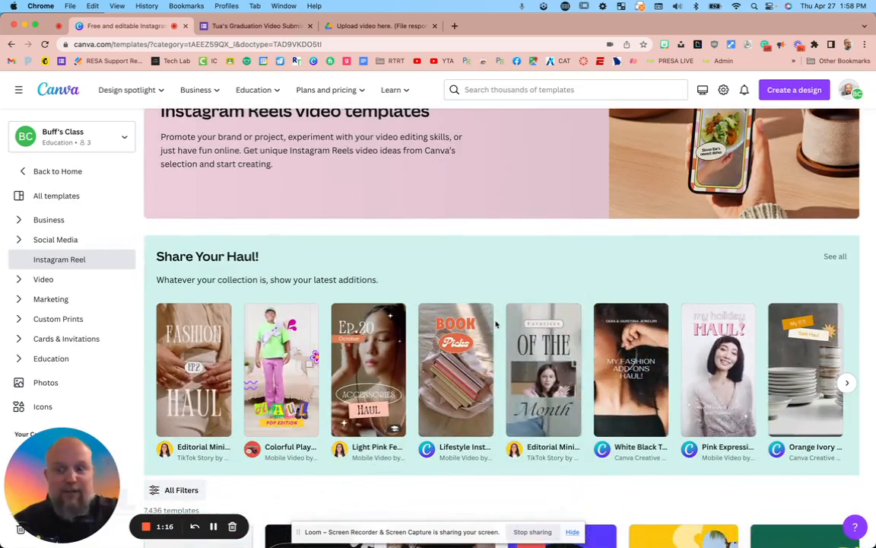
pyautogui.scroll(-2, 496, 323)
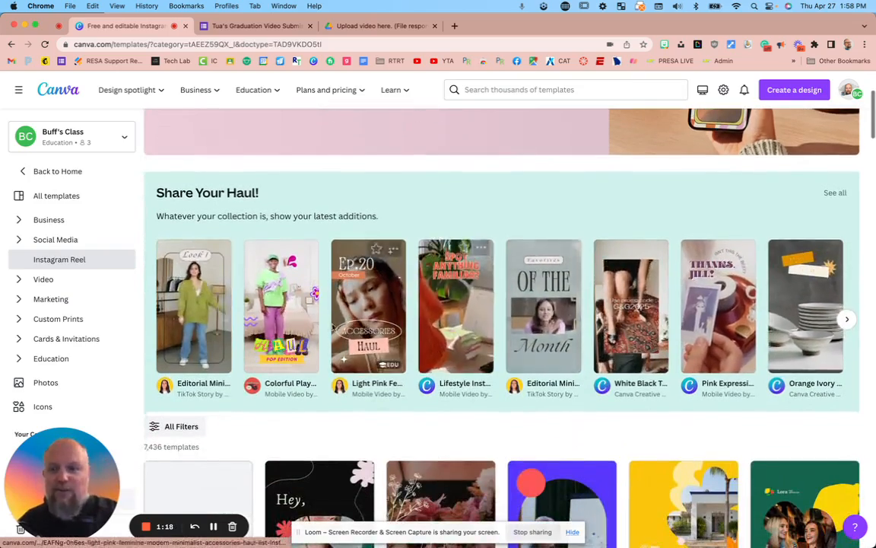
pyautogui.scroll(-4, 204, 434)
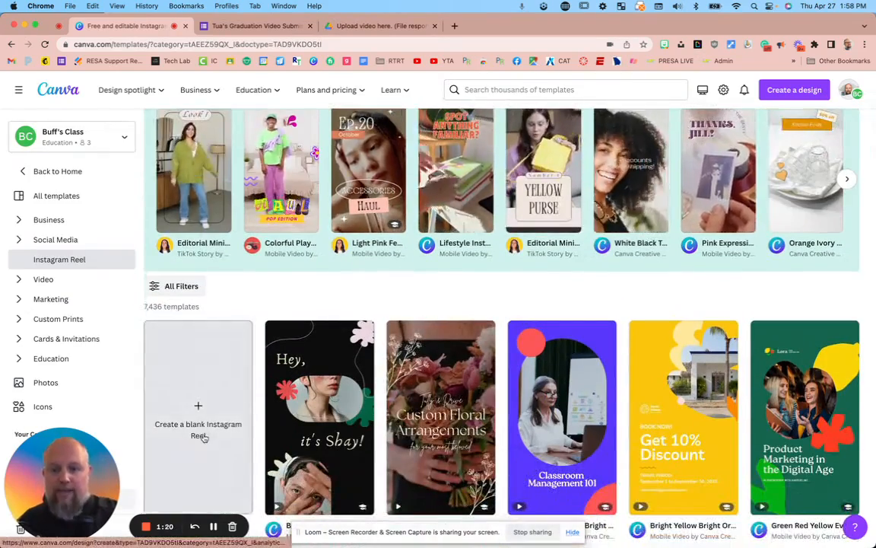
pyautogui.scroll(-2, 204, 438)
pyautogui.click(195, 404)
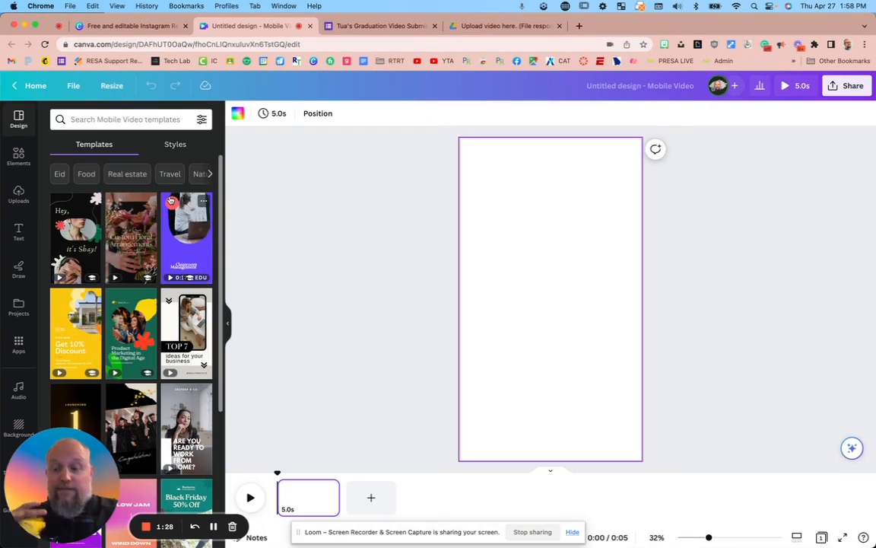
# Find graduation templates and apply the "Congratulations, Batch 2022" White Yellow Simple Typographical Graduation design to the blank page
pyautogui.click(120, 118)
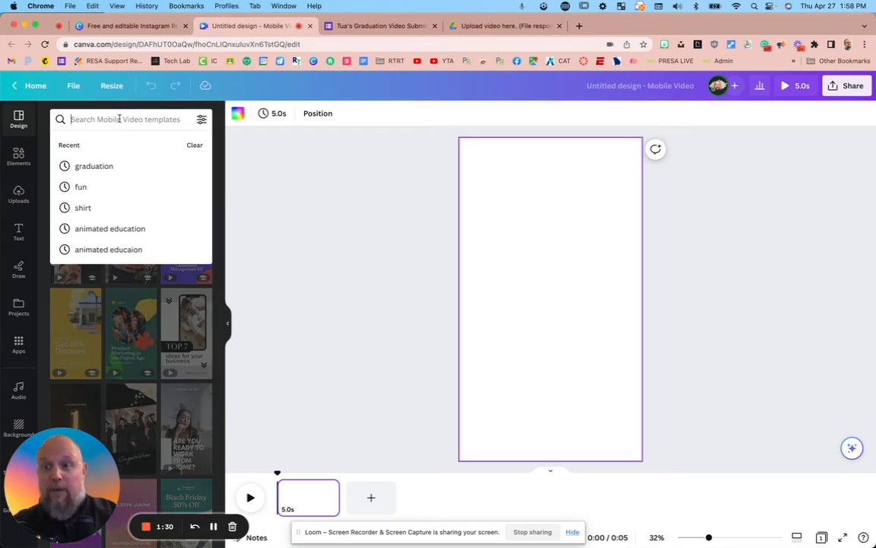
pyautogui.click(89, 164)
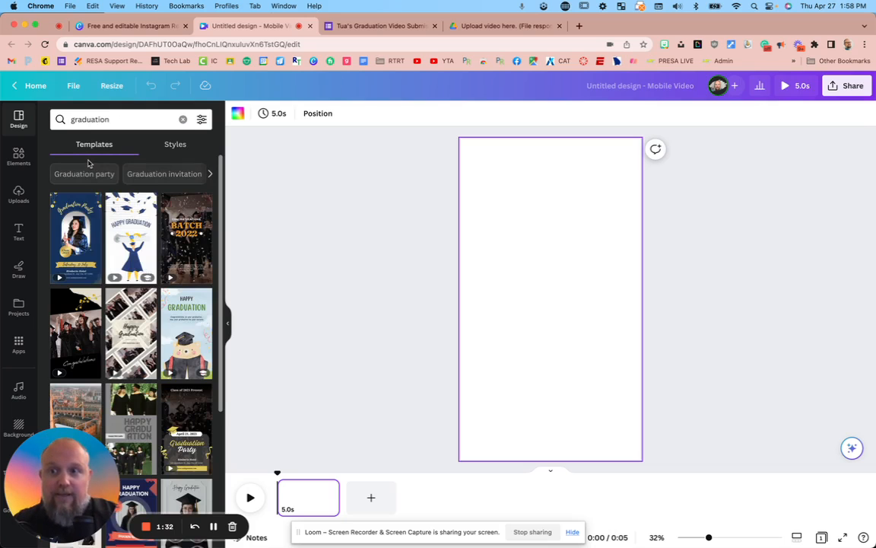
pyautogui.click(182, 248)
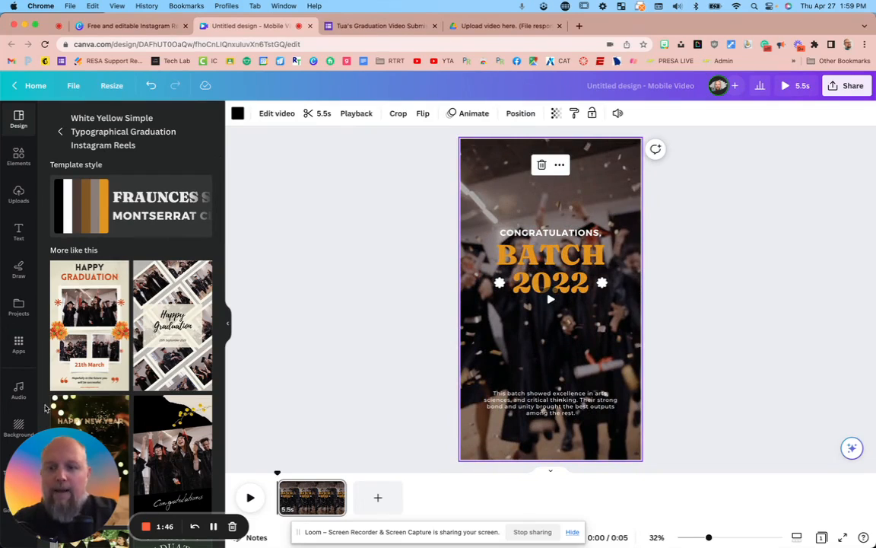
# Open the Google Drive app, search for the graduate's name and open the submission's "Upload video here. (File responses)" folder
pyautogui.click(21, 349)
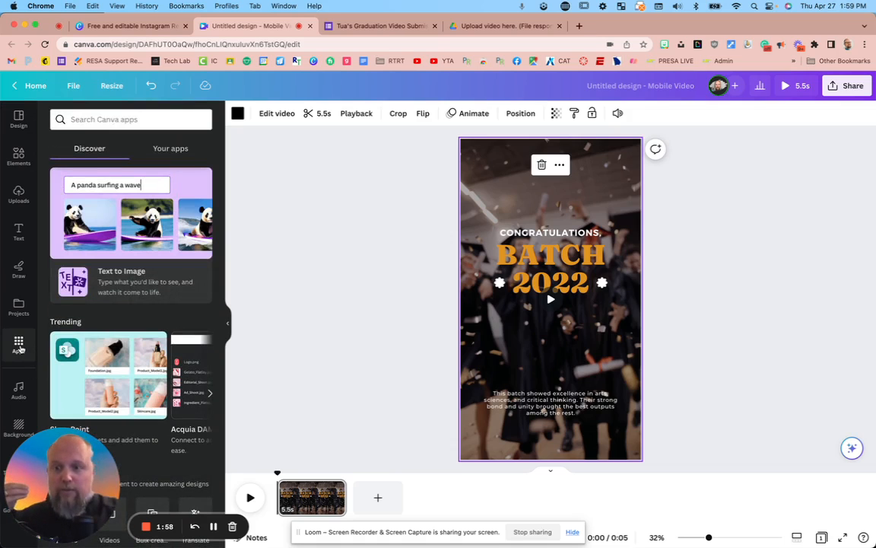
pyautogui.scroll(-8, 141, 384)
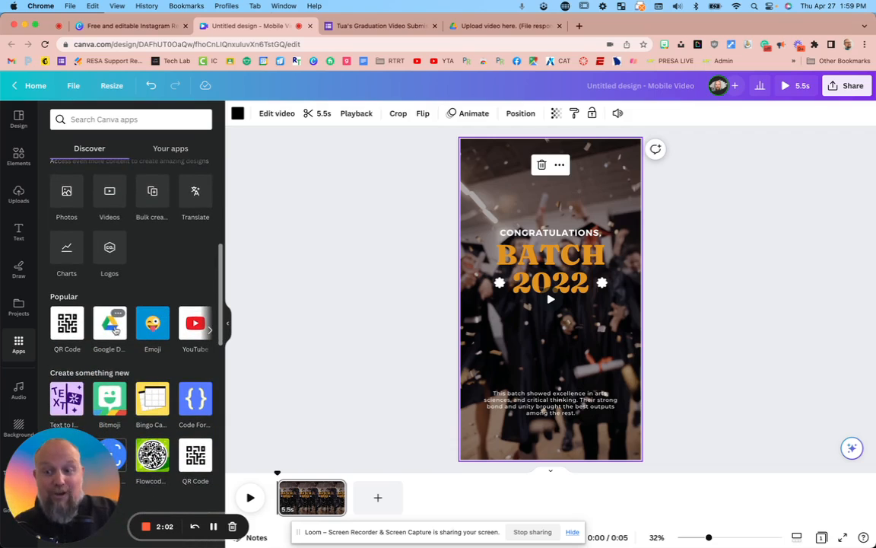
pyautogui.click(112, 327)
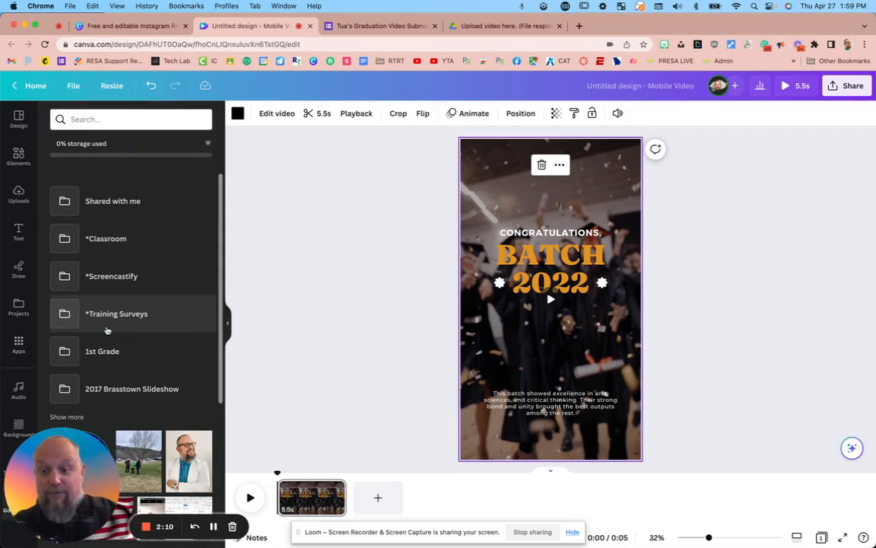
pyautogui.click(101, 120)
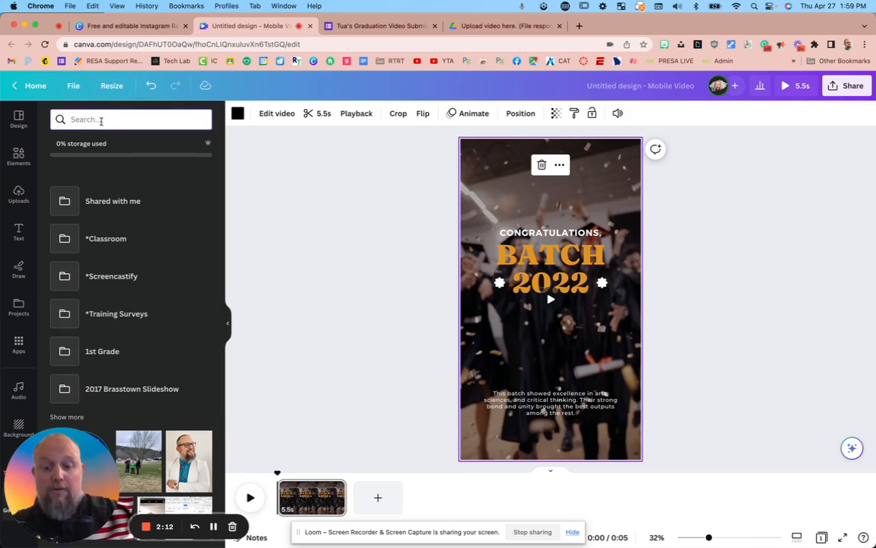
pyautogui.write('tua')
pyautogui.press('Return')
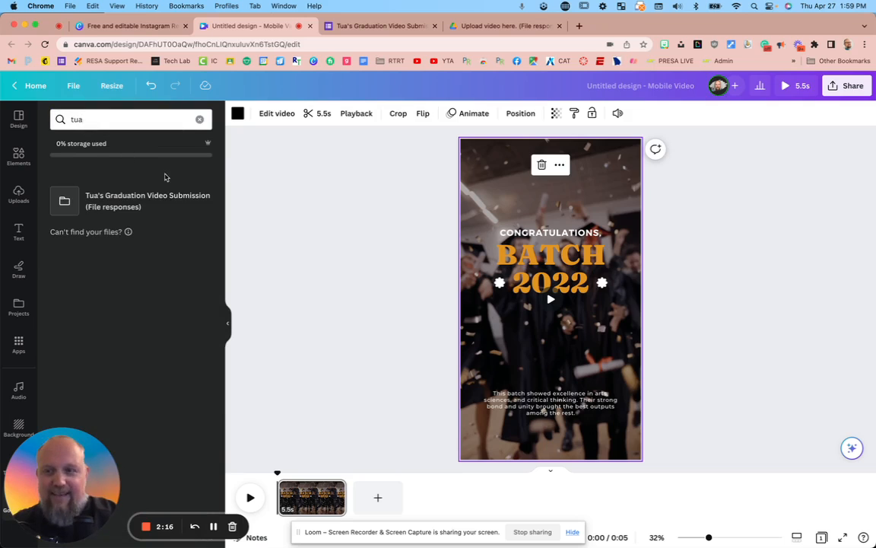
pyautogui.click(127, 201)
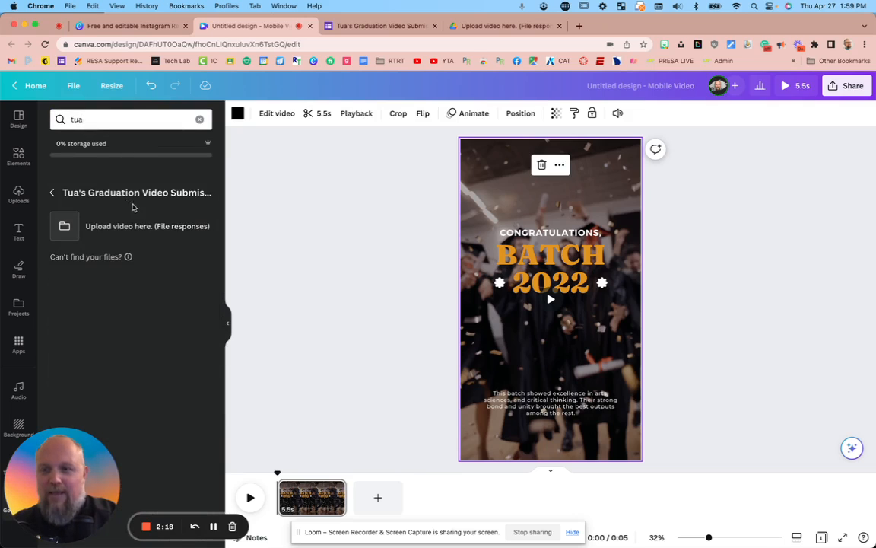
pyautogui.click(122, 227)
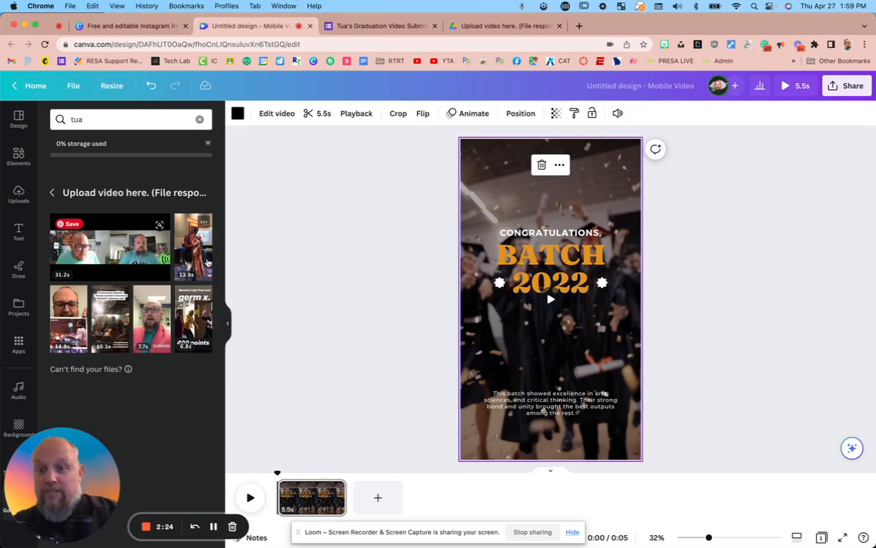
# Add the 13.9 s dancing bacon clip, the 14.9 s clip and the 31.2 s landscape clip as consecutive pages after the title page
pyautogui.moveTo(193, 246); pyautogui.dragTo(379, 505)
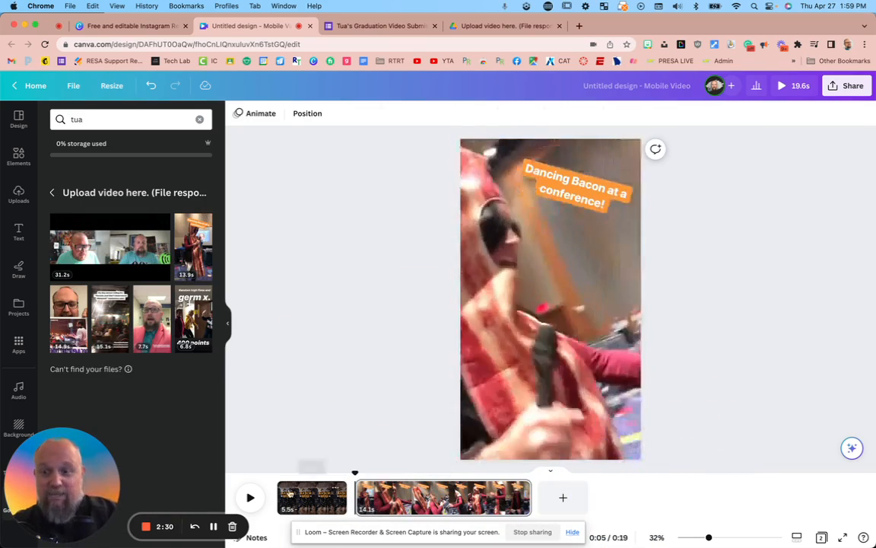
pyautogui.click(406, 486)
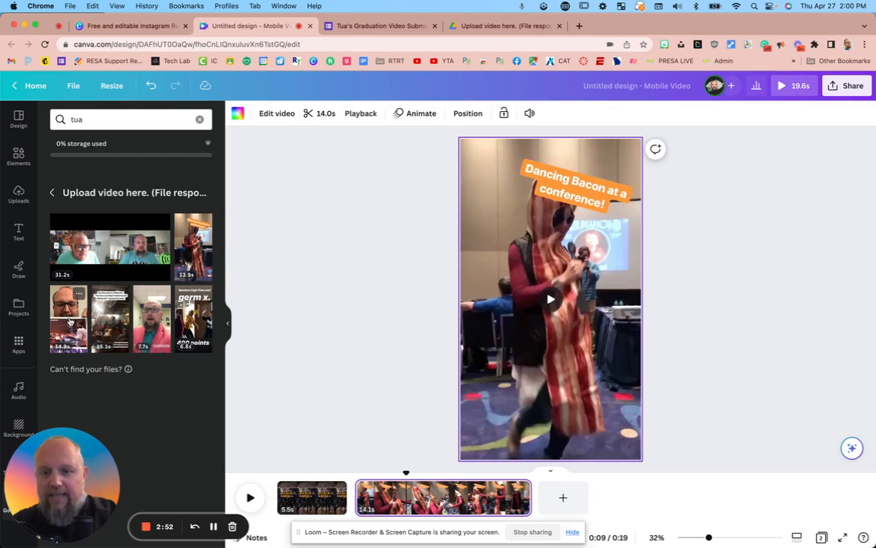
pyautogui.moveTo(69, 321); pyautogui.dragTo(585, 497)
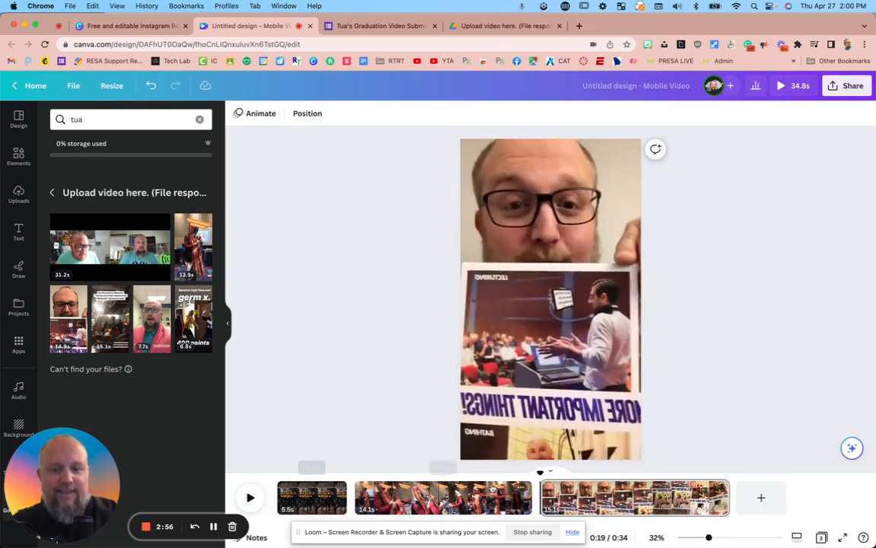
pyautogui.click(576, 489)
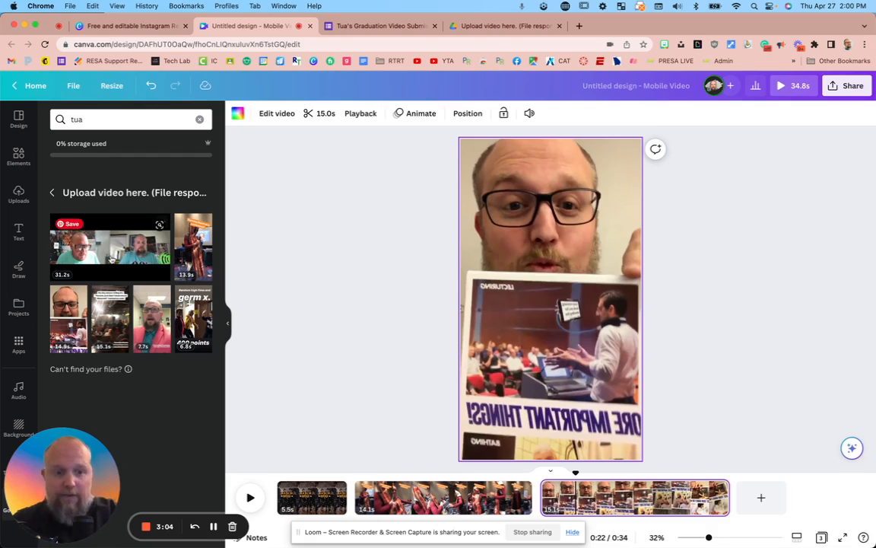
pyautogui.moveTo(110, 255); pyautogui.dragTo(755, 500)
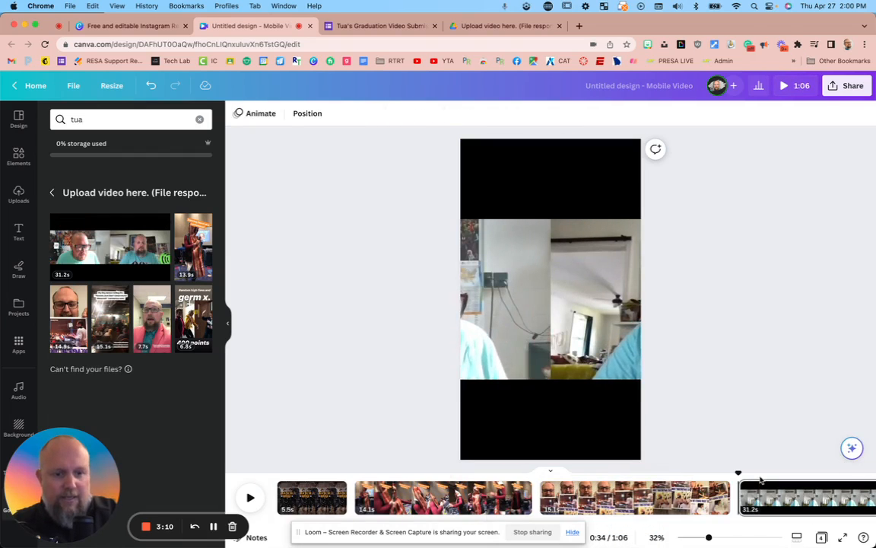
# Detach the 31.2 s landscape video from its page background and enlarge it to span the full page width
pyautogui.click(760, 475)
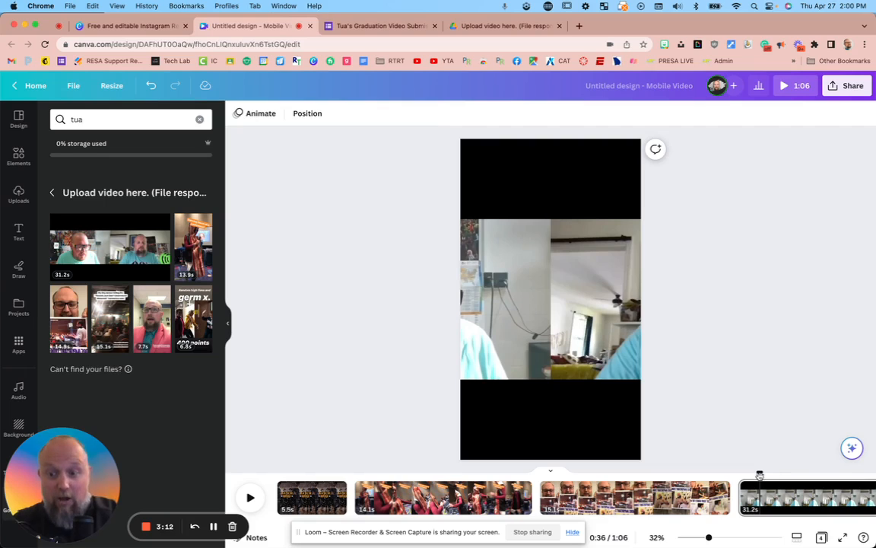
pyautogui.click(554, 312)
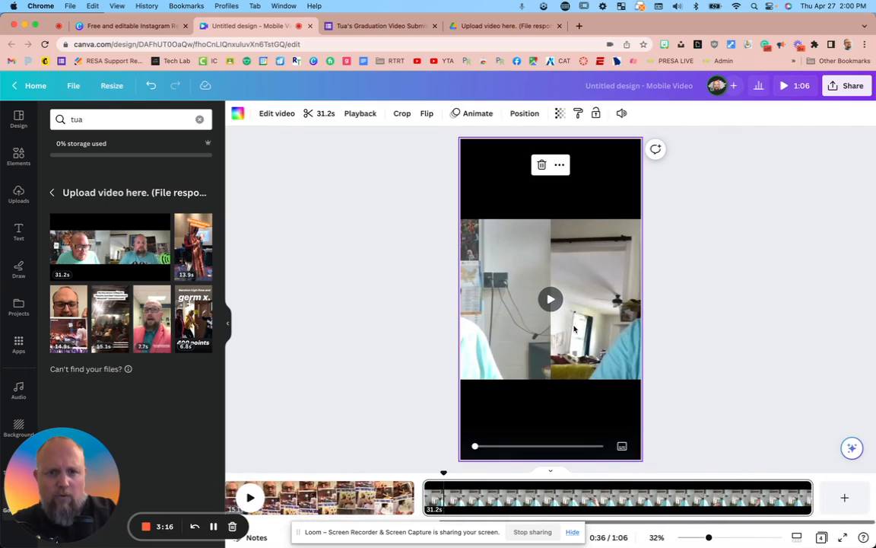
pyautogui.click(560, 165)
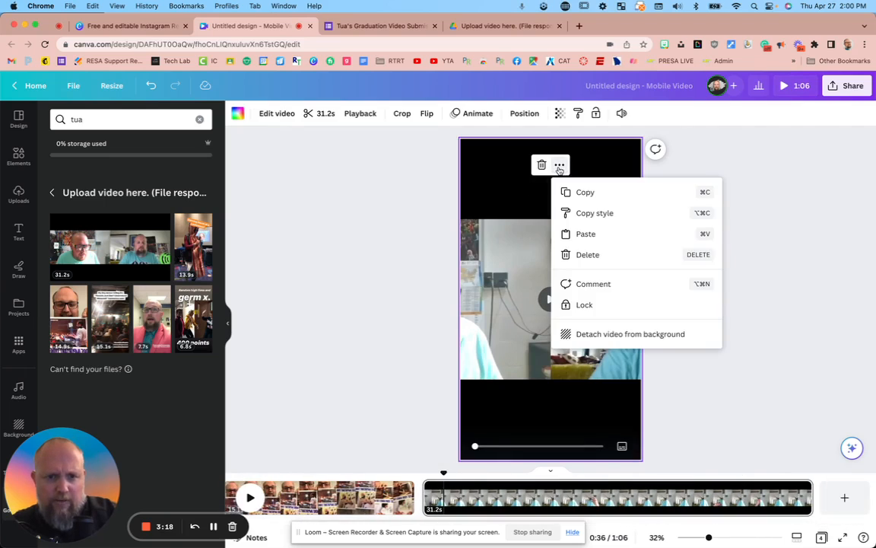
pyautogui.click(636, 342)
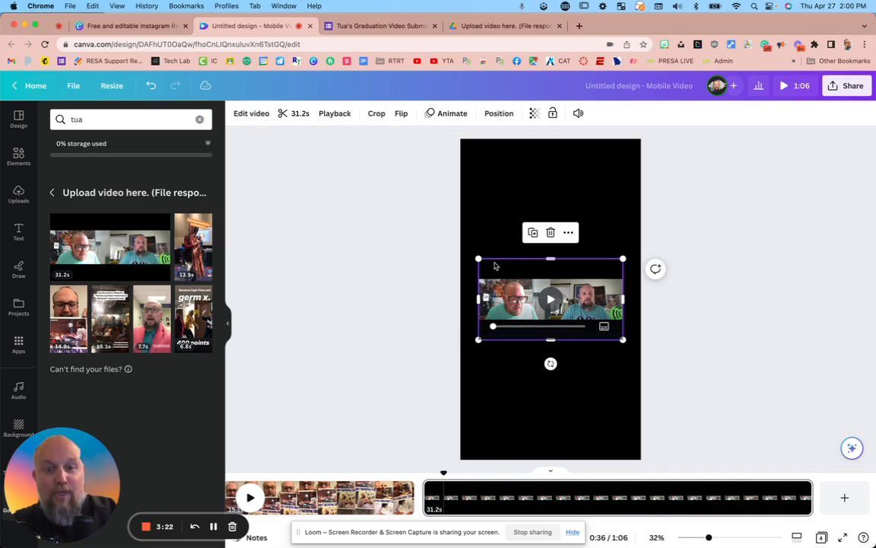
pyautogui.moveTo(479, 258); pyautogui.dragTo(464, 242)
pyautogui.moveTo(625, 248); pyautogui.dragTo(643, 240)
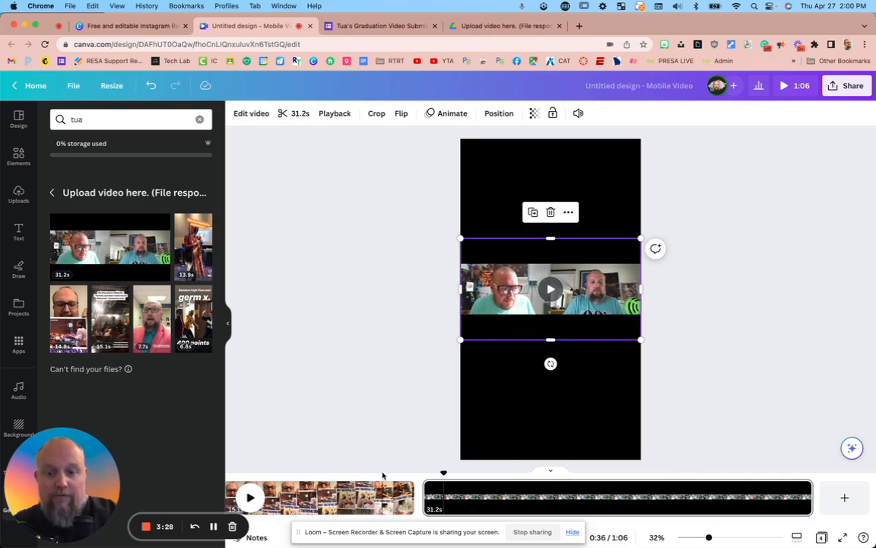
# Preview the playback from the third page into the landscape clip, then pause it and return to the timeline's start
pyautogui.press('space')
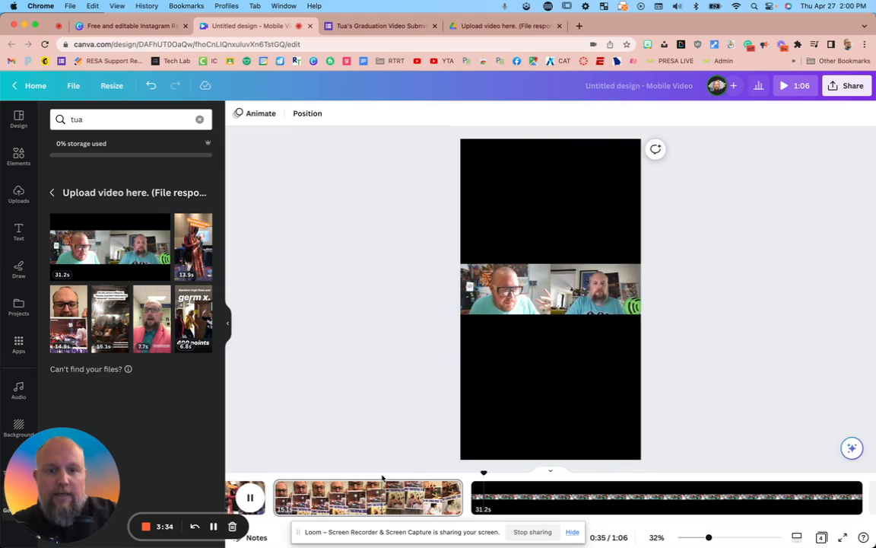
pyautogui.press('space')
pyautogui.hscroll(-4, 441, 489)
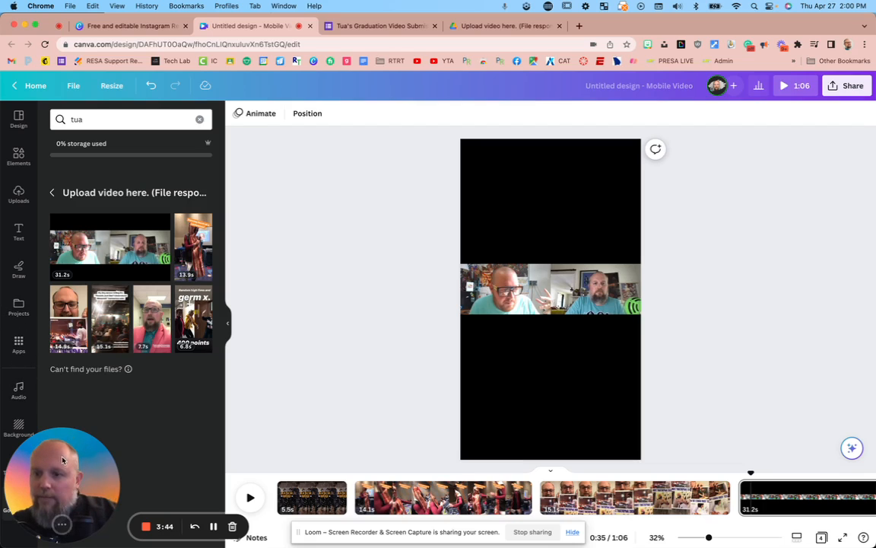
pyautogui.moveTo(48, 455); pyautogui.dragTo(112, 455)
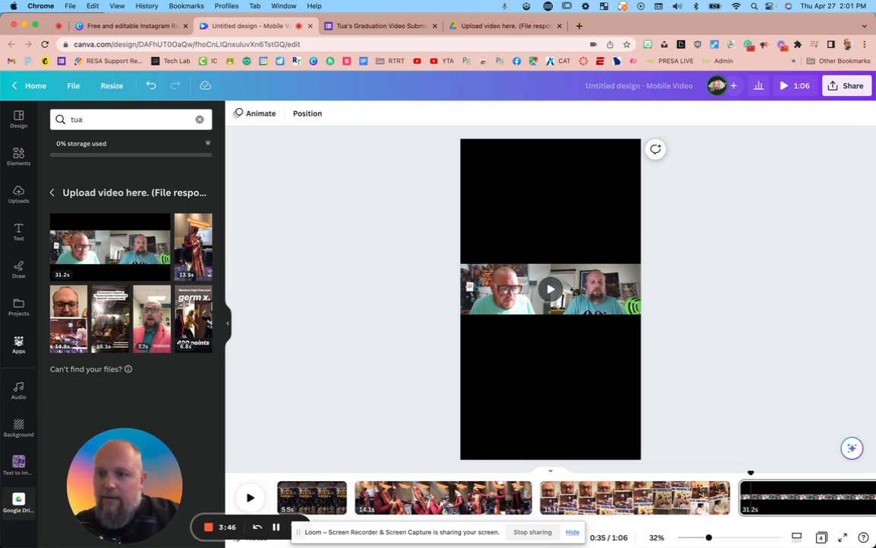
# Look through the available apps, including the Popular and Create something new groups, and open the stock audio library
pyautogui.click(19, 344)
pyautogui.scroll(-5, 114, 365)
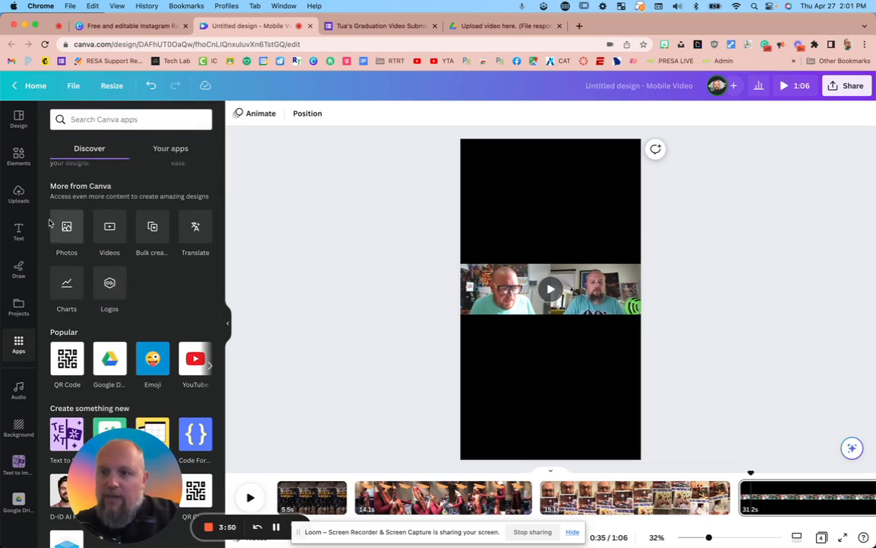
pyautogui.scroll(-3, 164, 316)
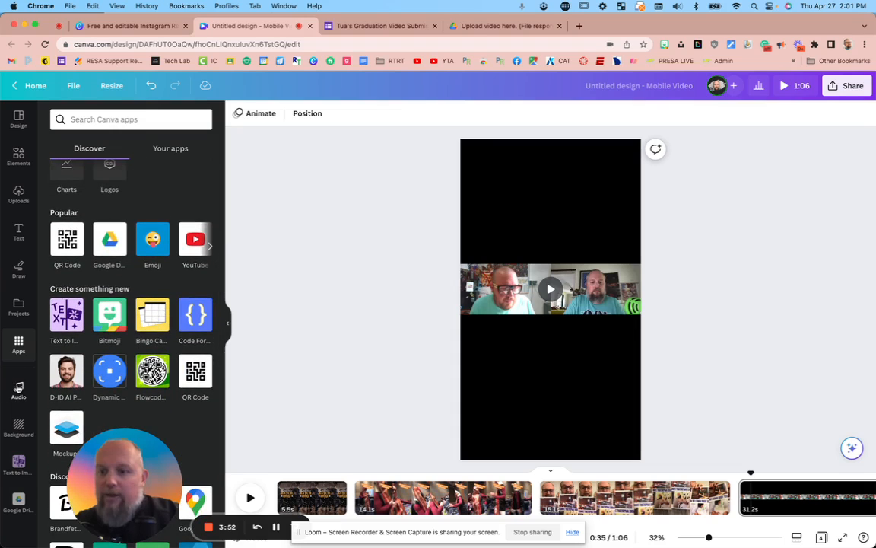
pyautogui.click(19, 391)
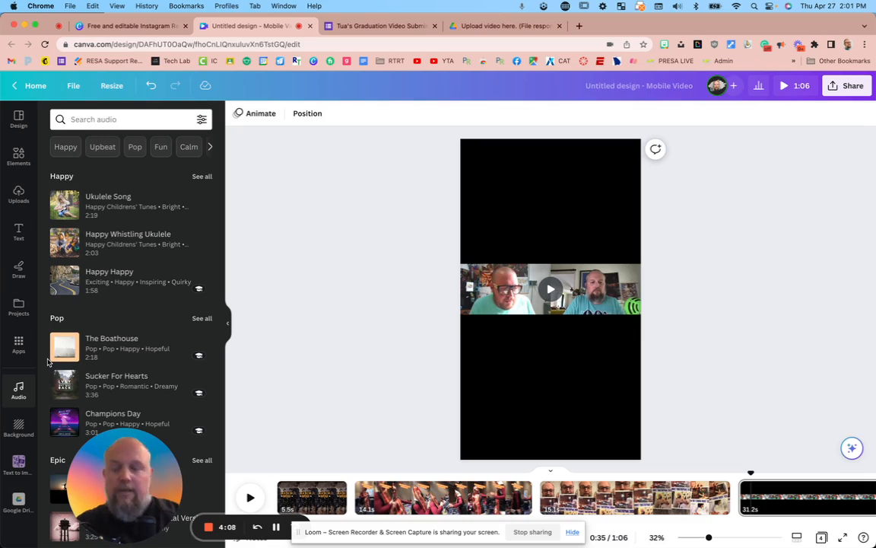
# Add the uploaded song "17 Good Riddance" to the timeline and align its start with the beginning of the title page
pyautogui.click(18, 195)
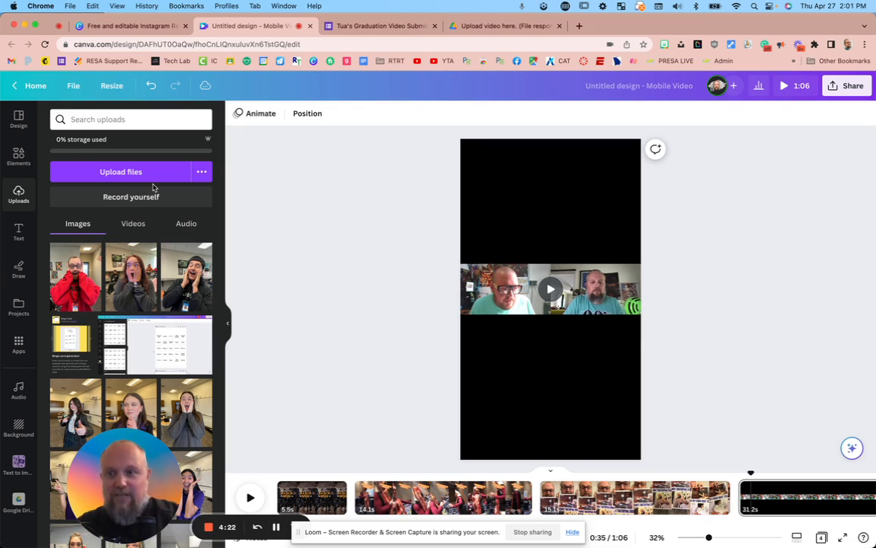
pyautogui.click(186, 225)
pyautogui.moveTo(121, 271)
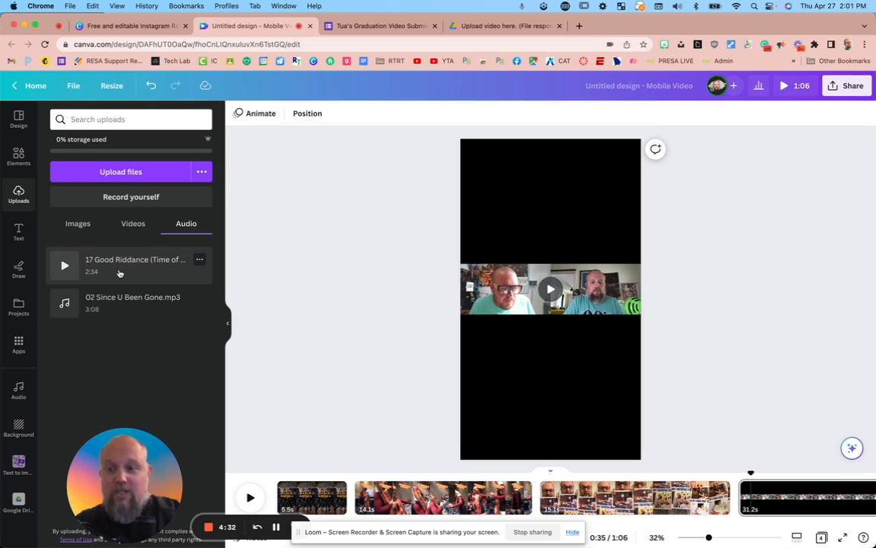
pyautogui.moveTo(119, 245); pyautogui.dragTo(259, 504)
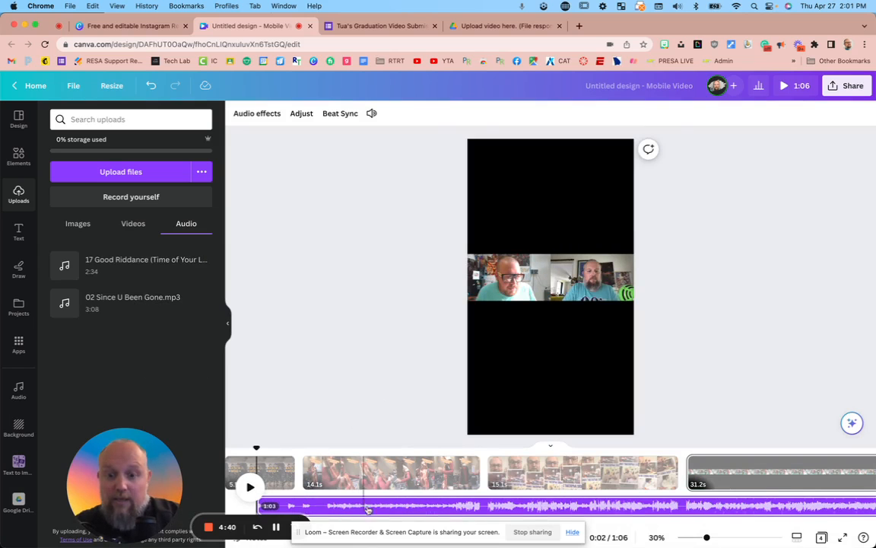
pyautogui.moveTo(374, 509); pyautogui.dragTo(331, 506)
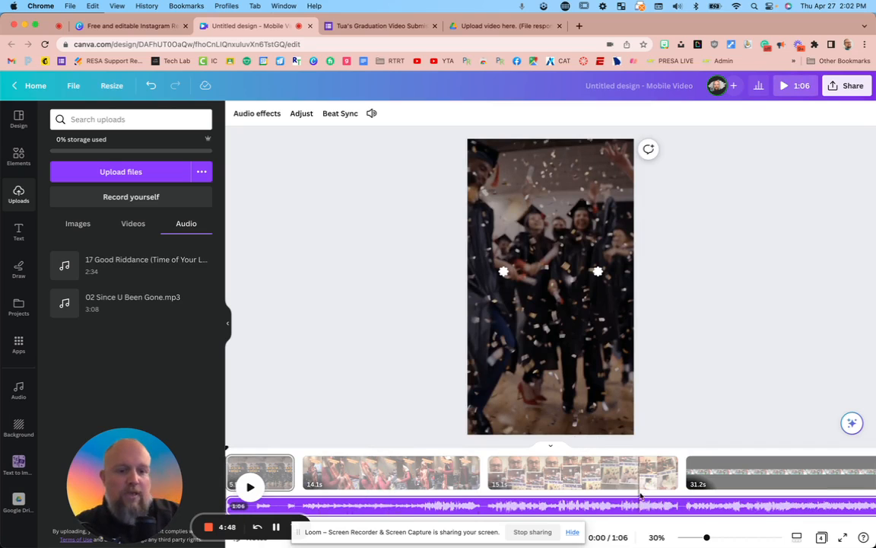
# Check where the song ends on the timeline, and play the landscape clip with the music briefly before pausing
pyautogui.hscroll(5, 742, 472)
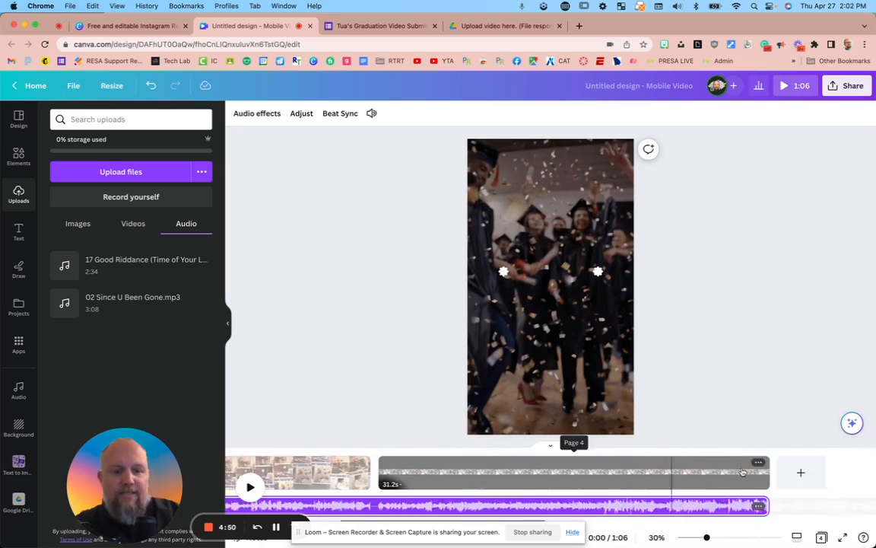
pyautogui.hscroll(2, 743, 472)
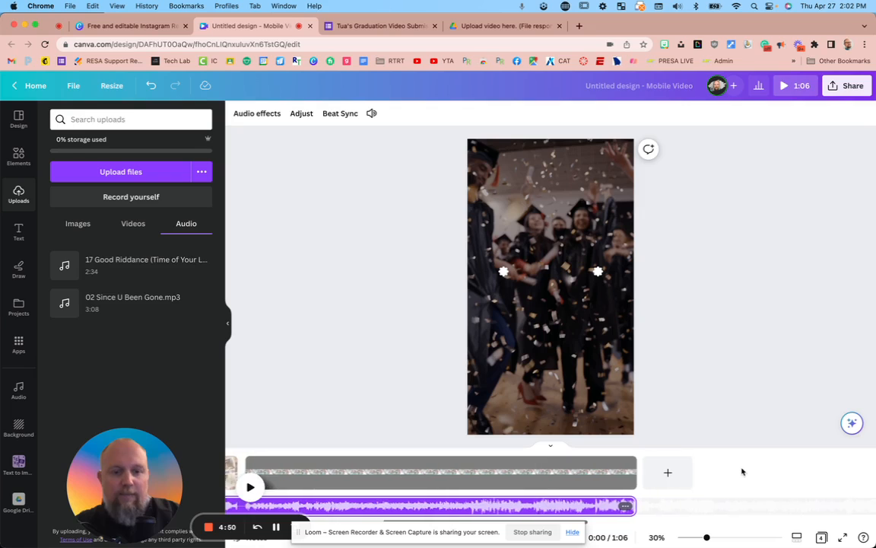
pyautogui.click(289, 453)
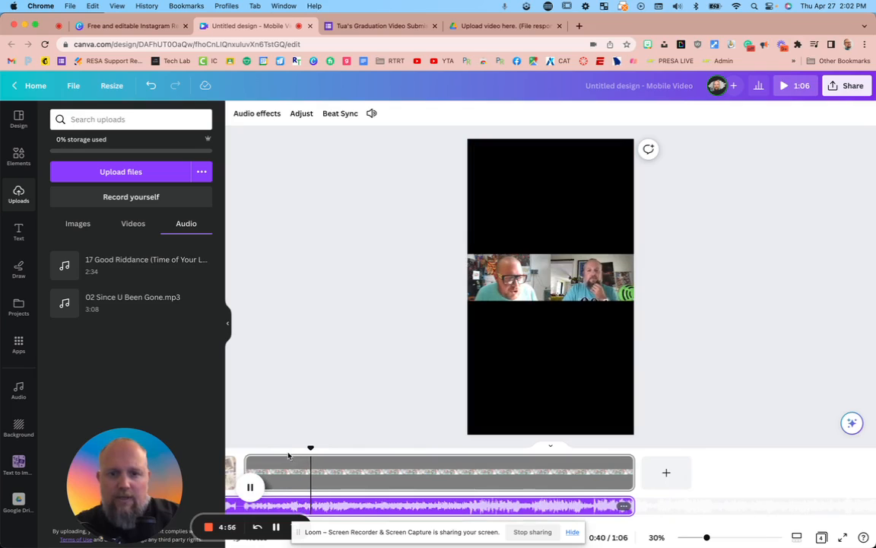
pyautogui.press('space')
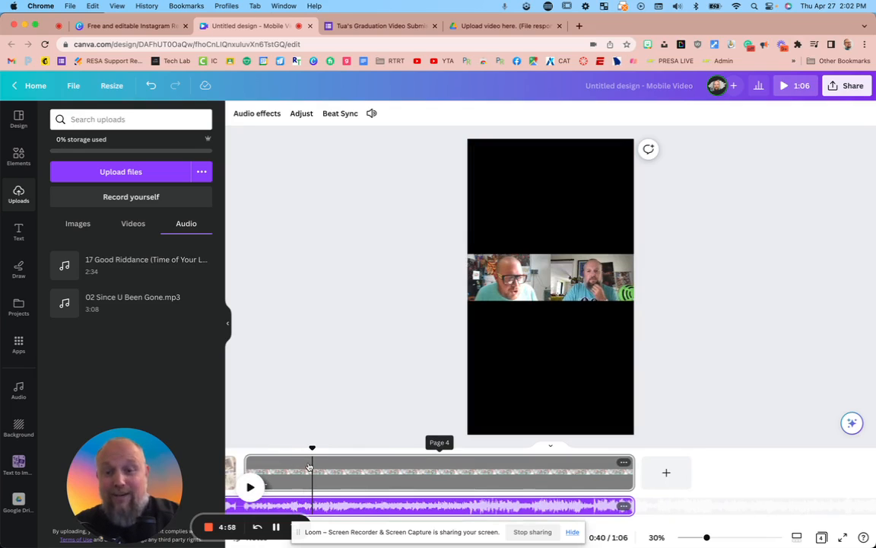
# Lower the song track's volume to 12 and preview it over the landscape clip
pyautogui.click(362, 507)
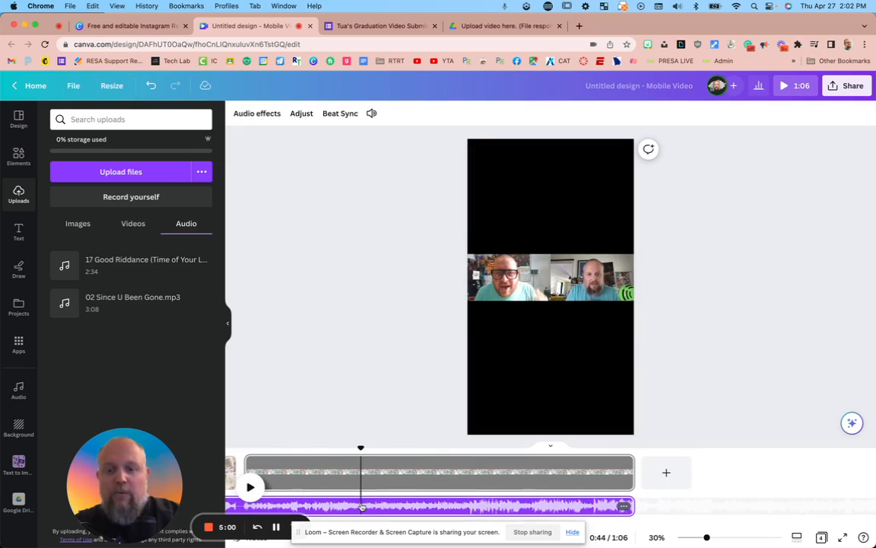
pyautogui.click(623, 506)
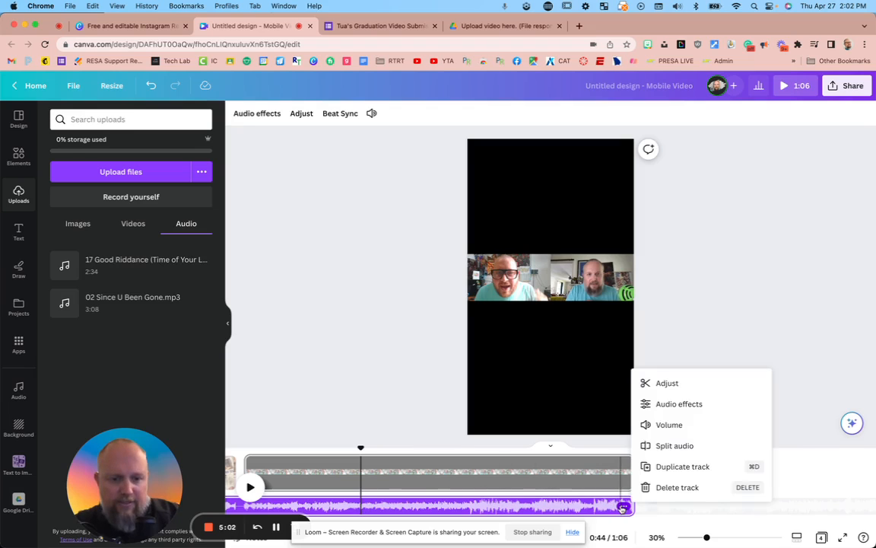
pyautogui.click(668, 425)
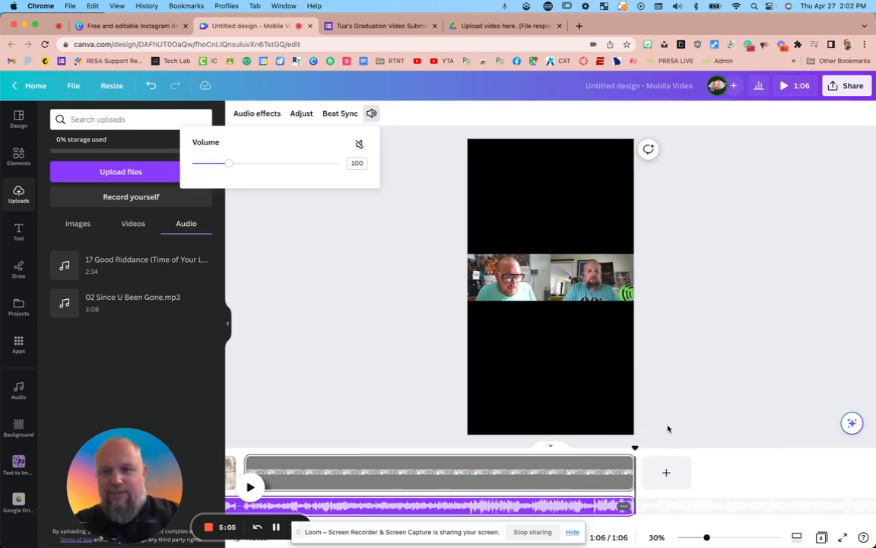
pyautogui.click(208, 165)
pyautogui.moveTo(208, 165); pyautogui.dragTo(196, 166)
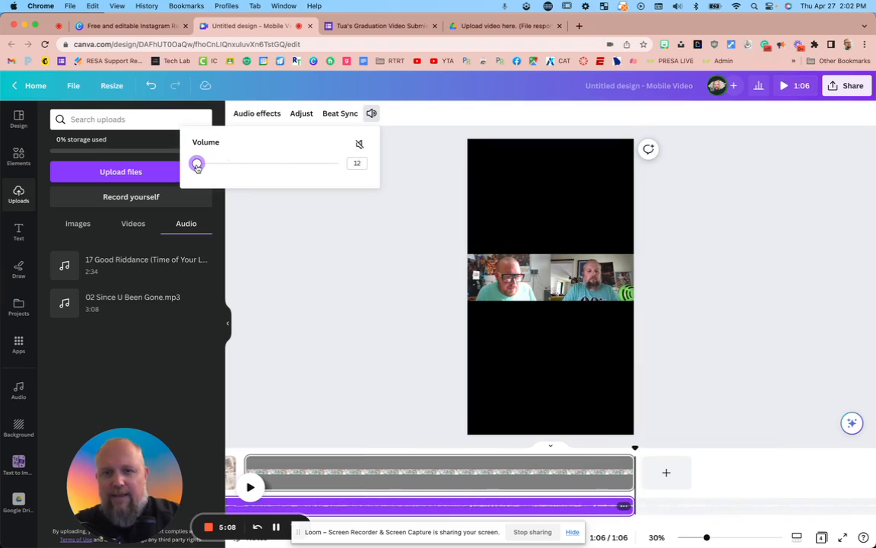
pyautogui.click(383, 449)
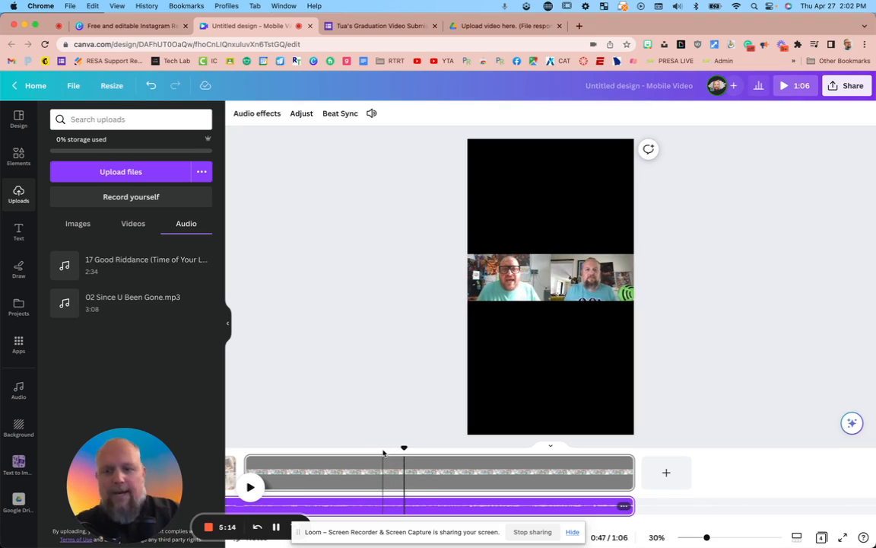
# Select the landscape clip, then the third page's video, and view that video's volume setting without changing it
pyautogui.click(536, 289)
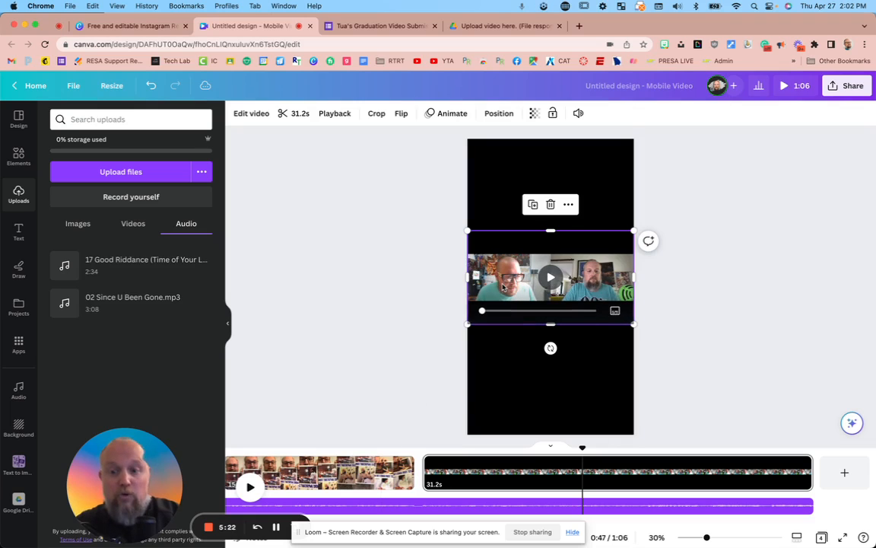
pyautogui.click(370, 472)
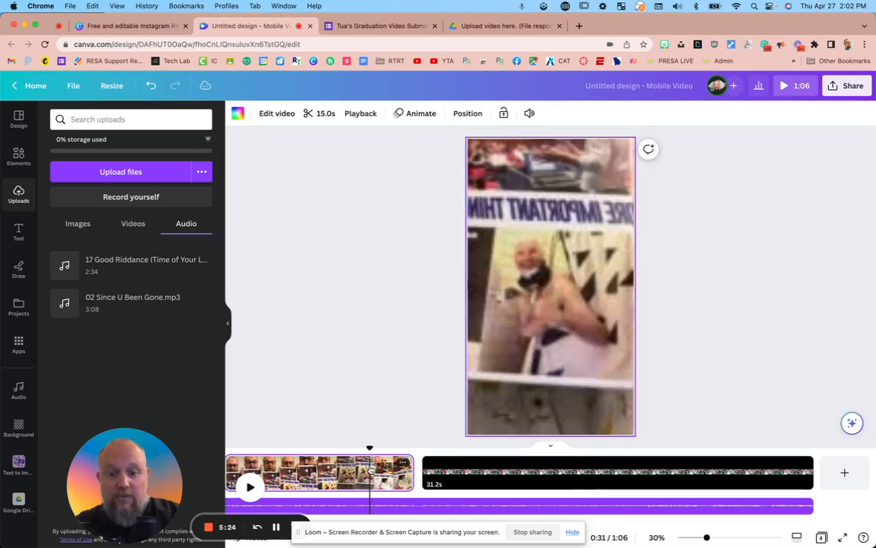
pyautogui.click(548, 240)
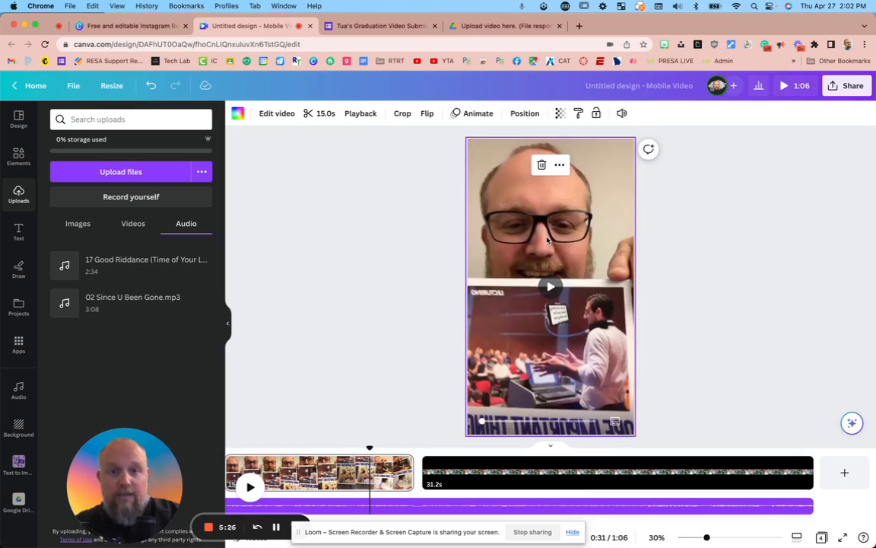
pyautogui.click(623, 114)
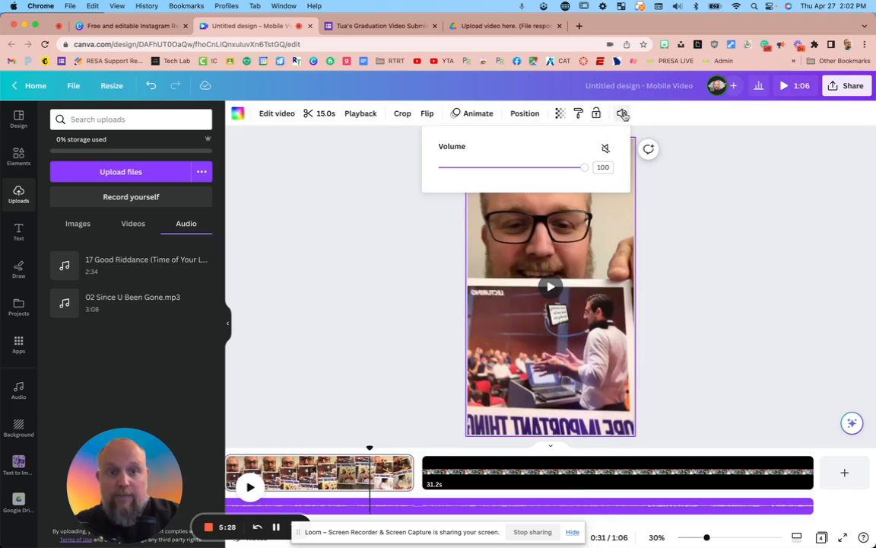
pyautogui.click(818, 150)
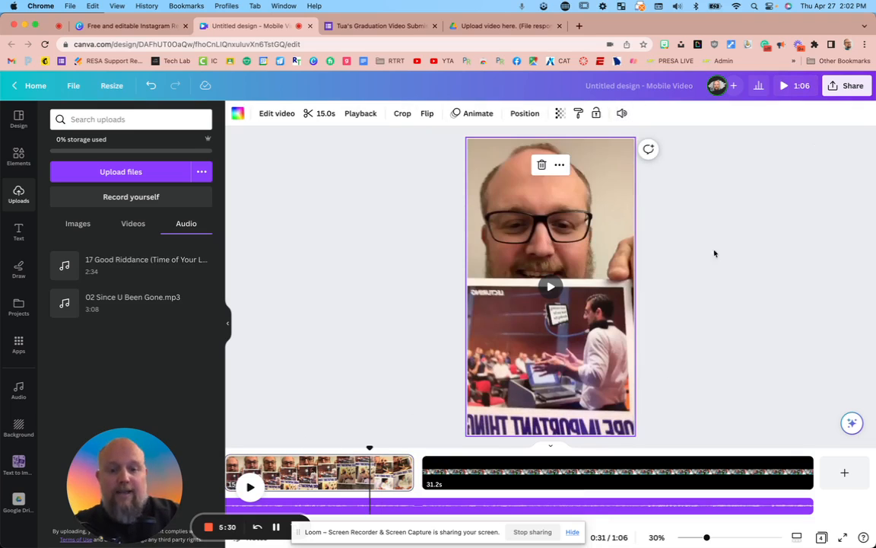
pyautogui.hscroll(-4, 556, 476)
pyautogui.hscroll(4, 557, 476)
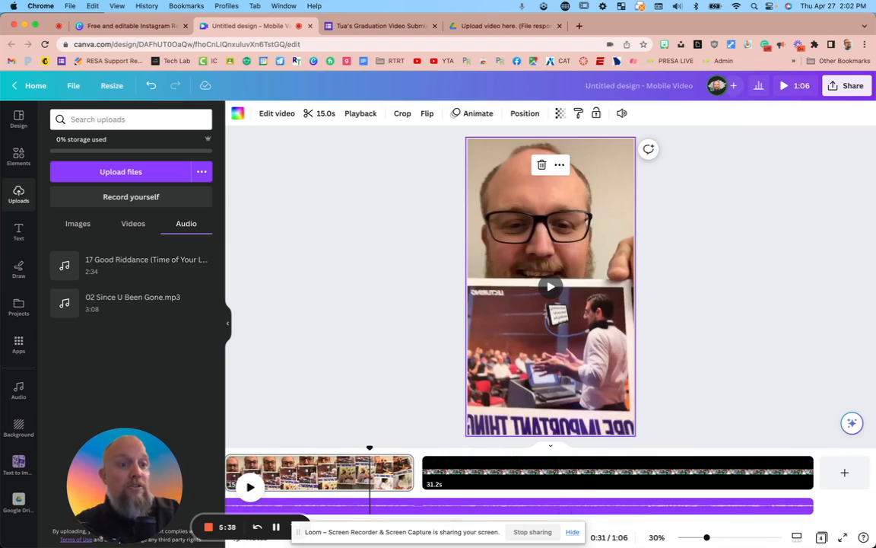
# Open the download settings for the finished reel
pyautogui.click(841, 88)
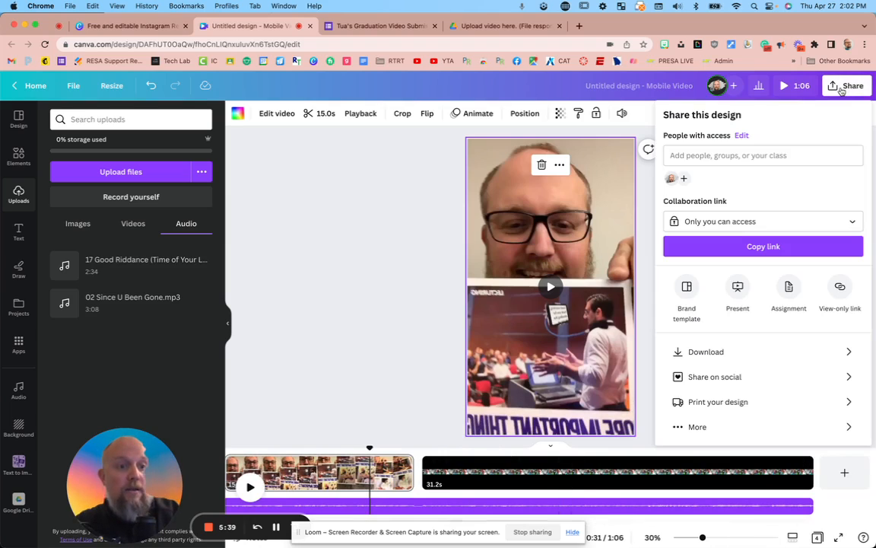
pyautogui.click(709, 352)
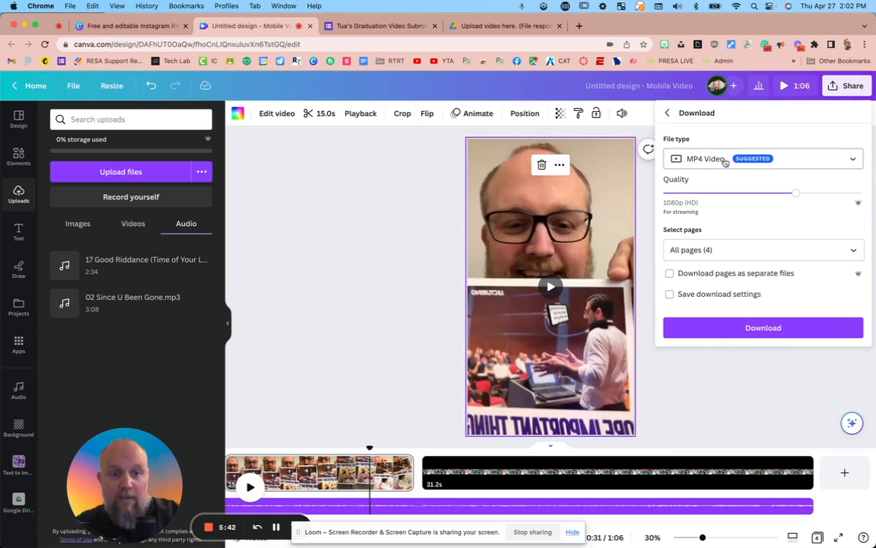